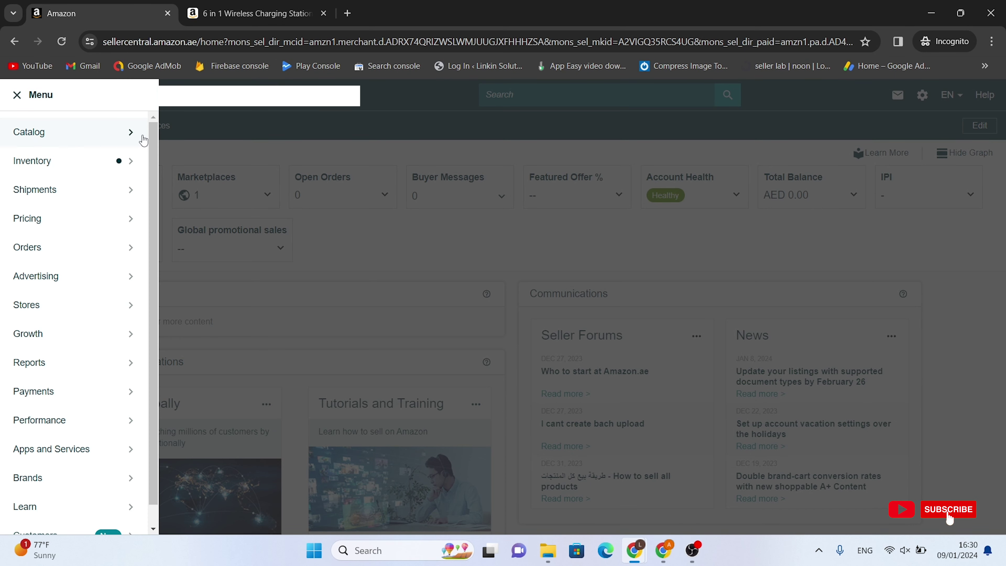
Start a listing for a product not sold on Amazon and enter "Multifuncational wireless charger" as the item name.
left_click(219, 132)
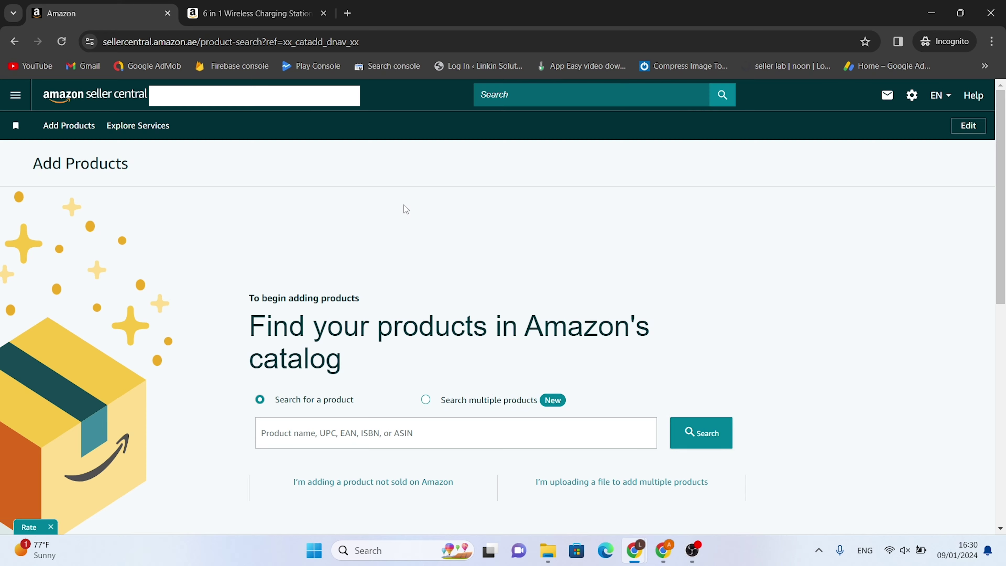
left_click(342, 482)
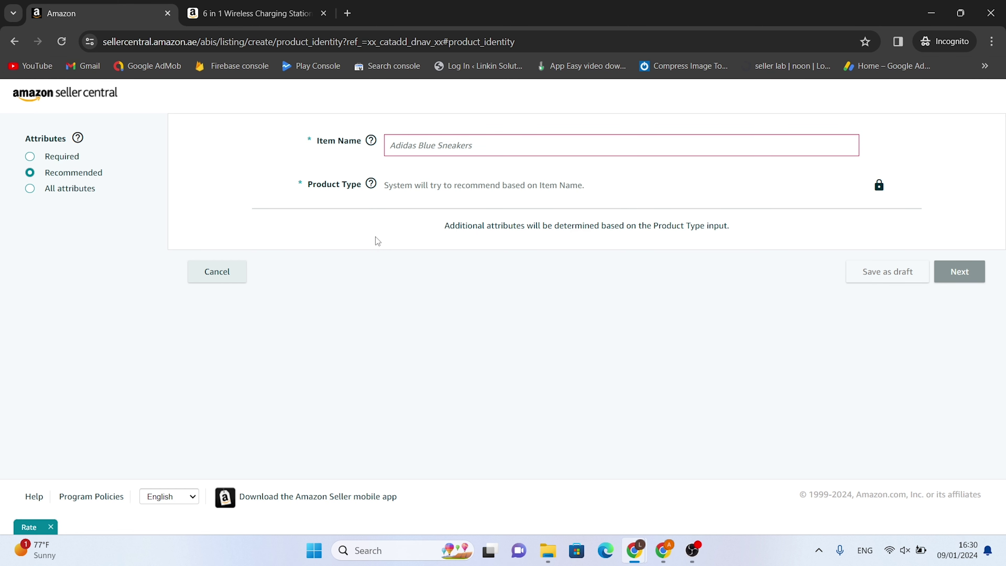
left_click(396, 139)
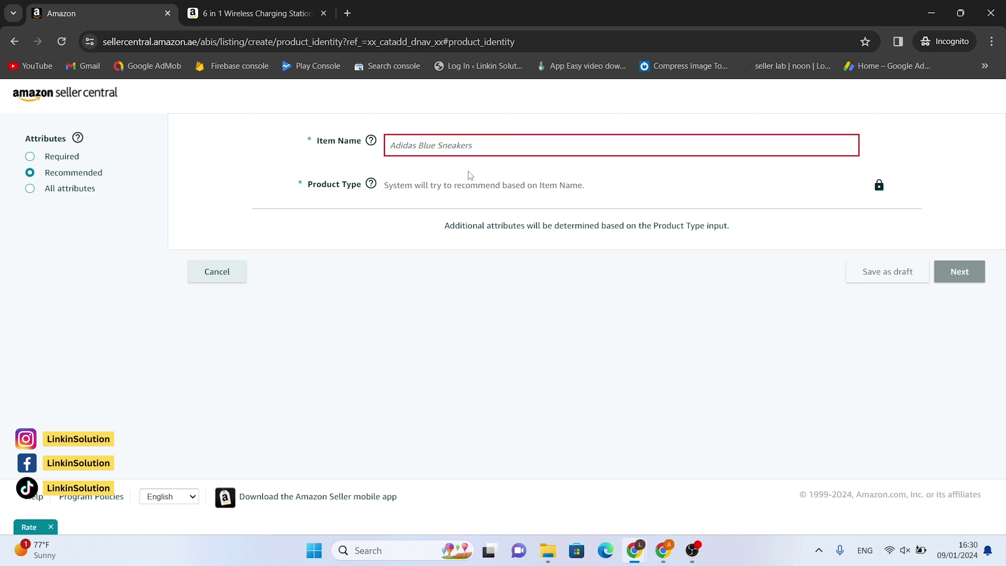
type("Multifuncation")
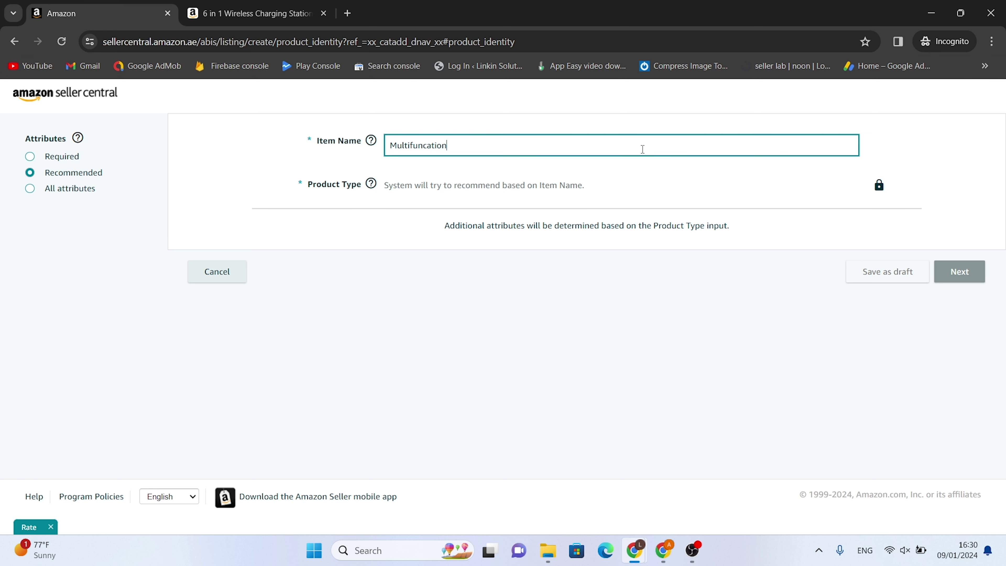
type("al wirele")
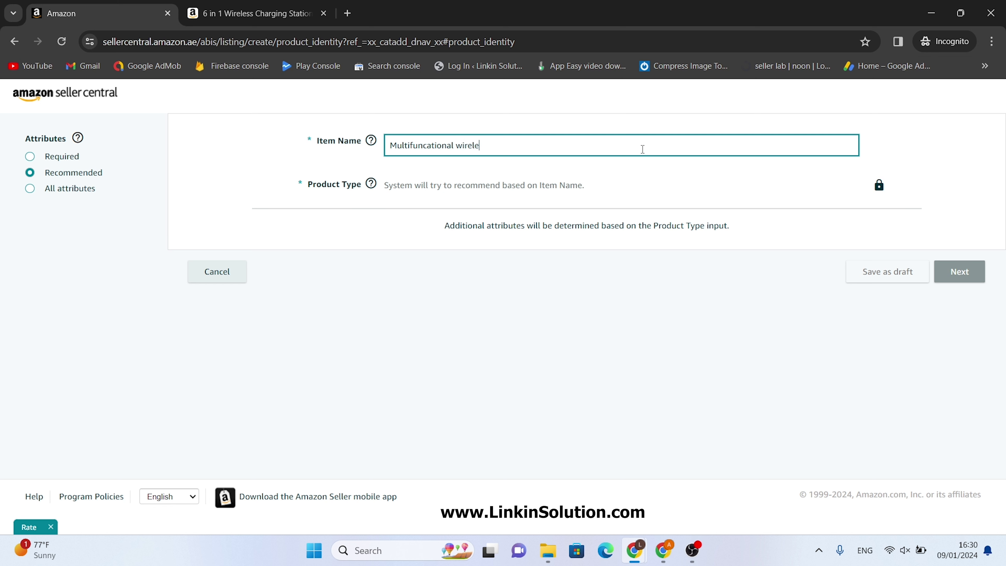
type("ss charger")
left_click(649, 271)
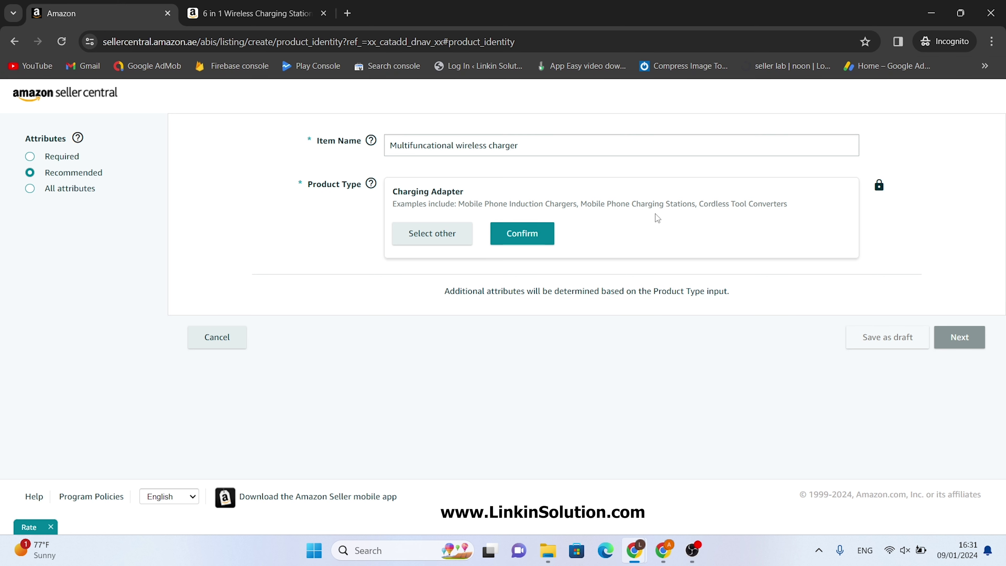
Choose to select another product type, browse the category list and search it for "Induction Chargers".
left_click(432, 233)
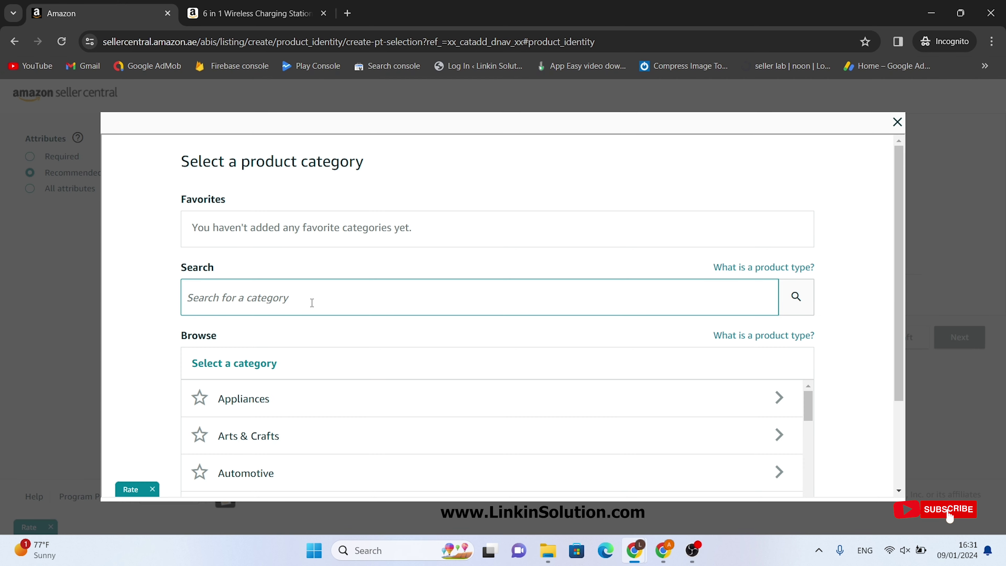
scroll(350, 359, "down", 8)
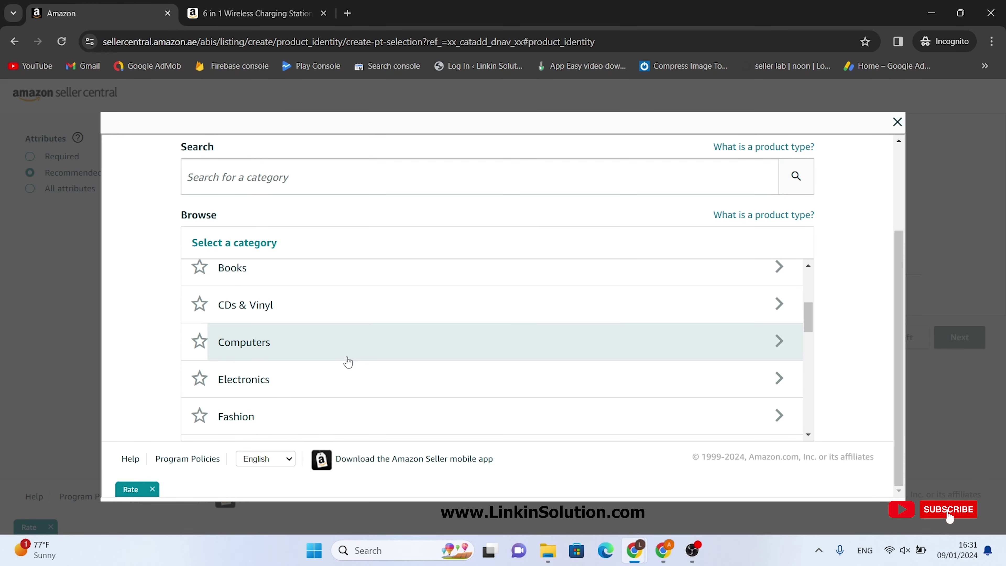
scroll(348, 360, "up", 5)
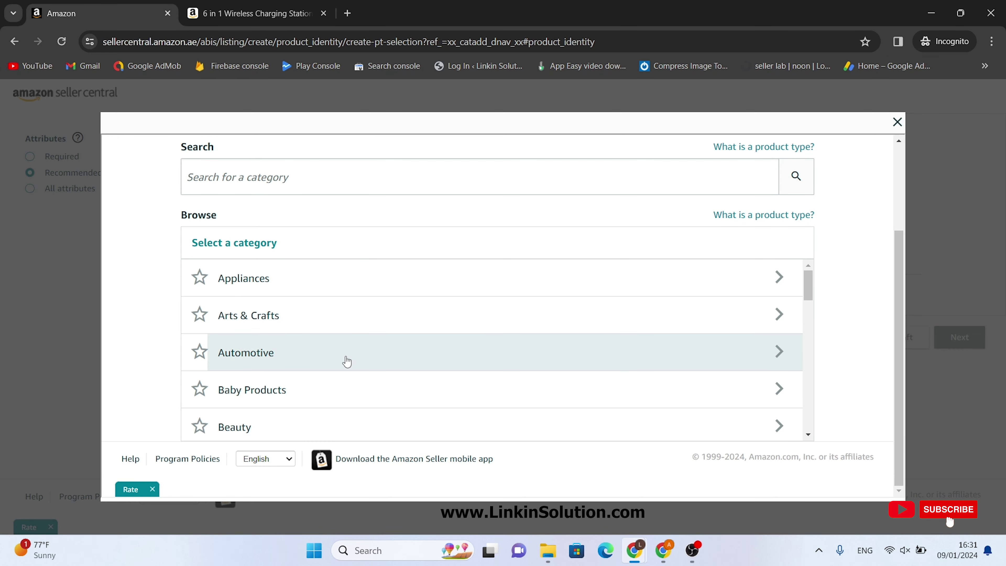
scroll(347, 362, "down", 3)
scroll(347, 359, "down", 2)
scroll(347, 360, "up", 6)
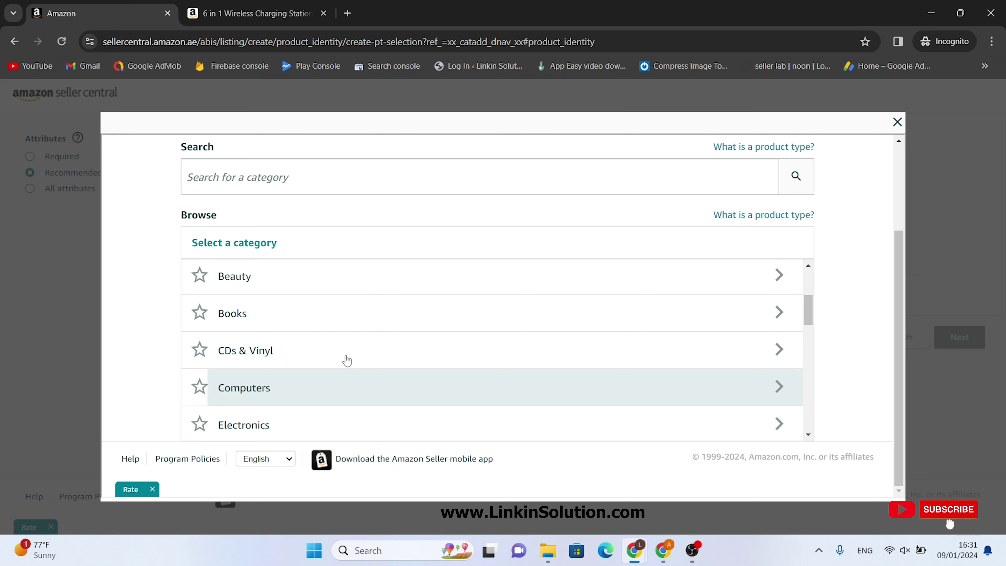
scroll(293, 321, "down", 3)
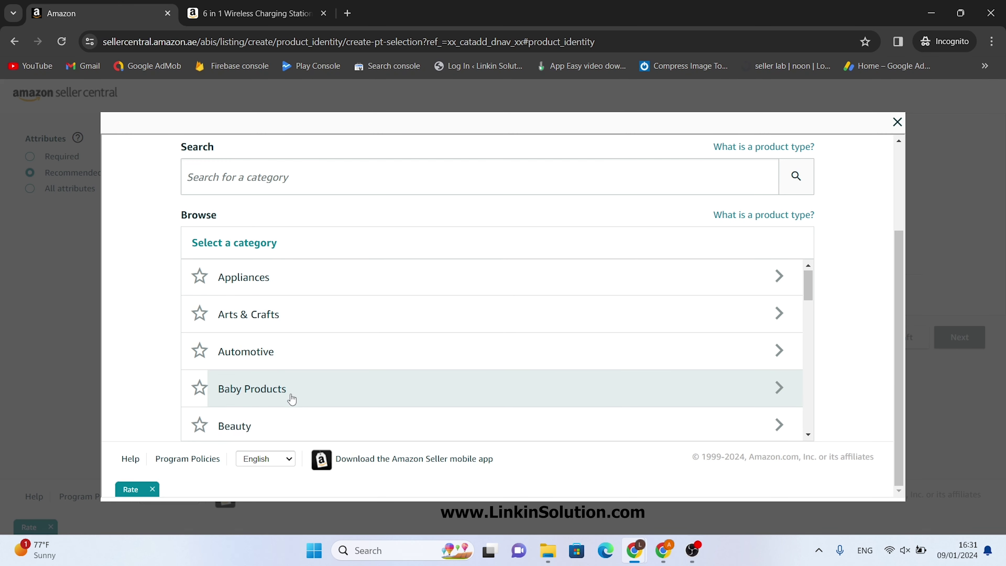
scroll(293, 397, "down", 2)
scroll(295, 393, "up", 2)
left_click(289, 188)
type("Induction Chargers")
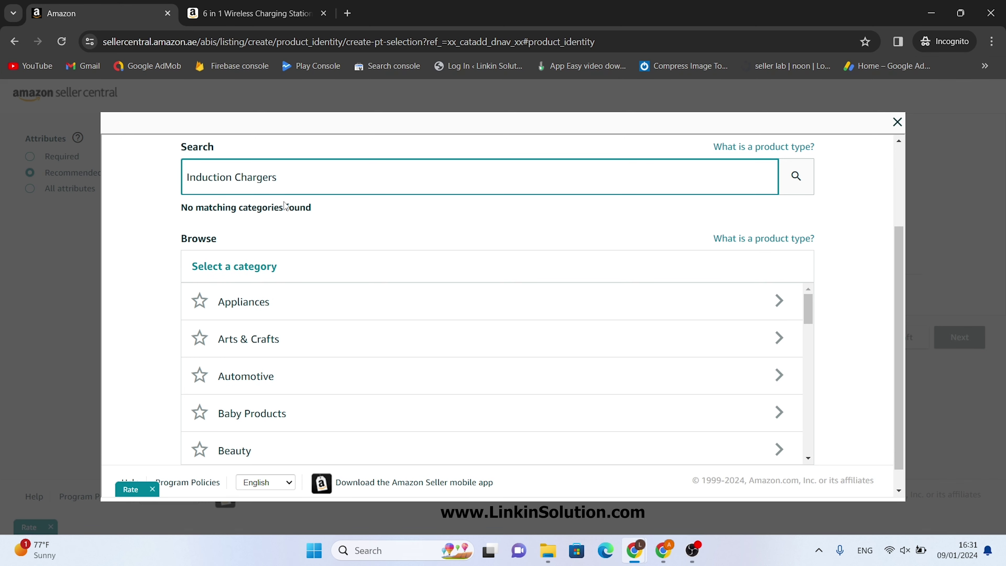
Copy "Chargers" from the category path of the 6 in 1 Wireless Charging Station page and search the product categories for it.
left_click(290, 8)
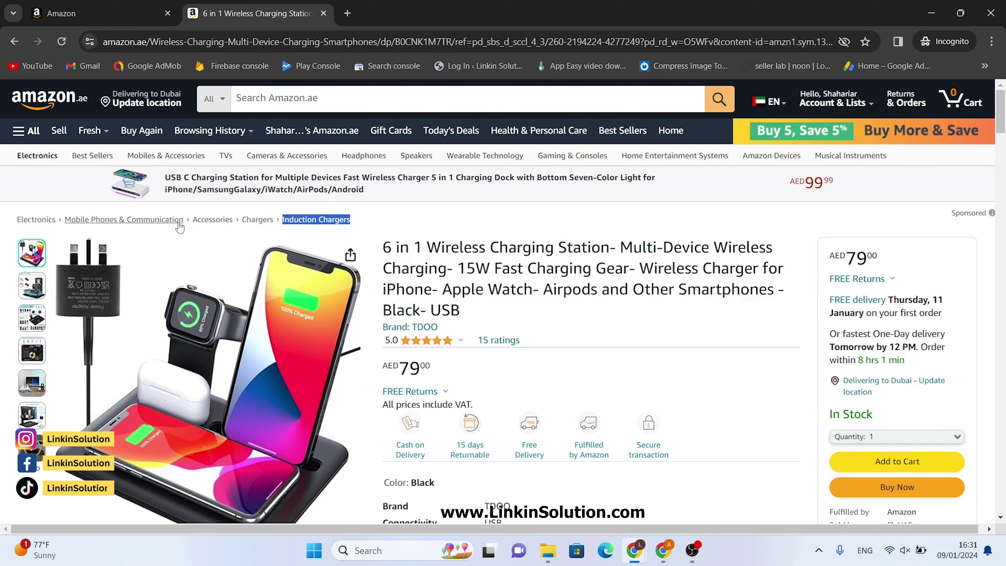
left_click(242, 225)
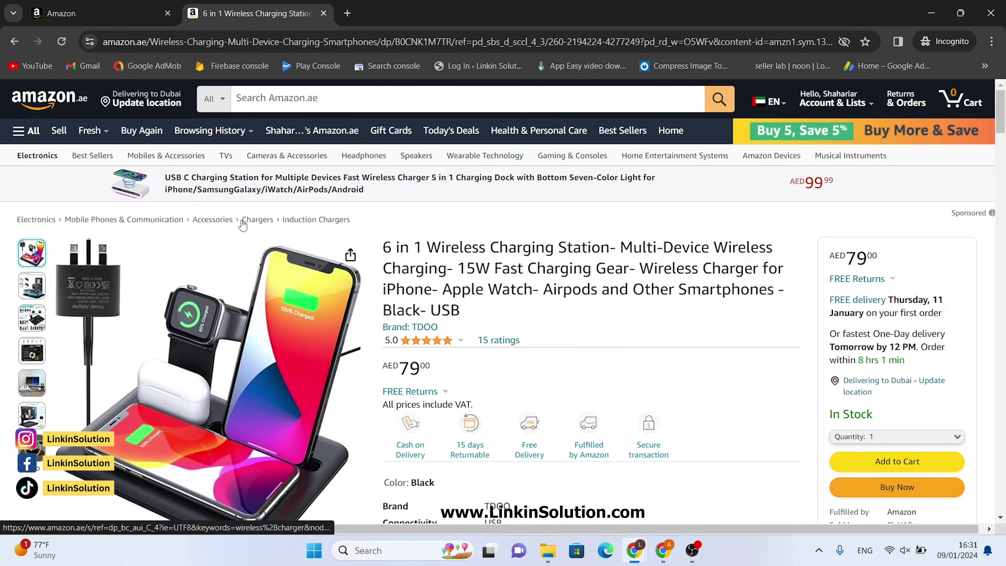
left_click_drag(242, 225, 273, 222)
key("ctrl+c")
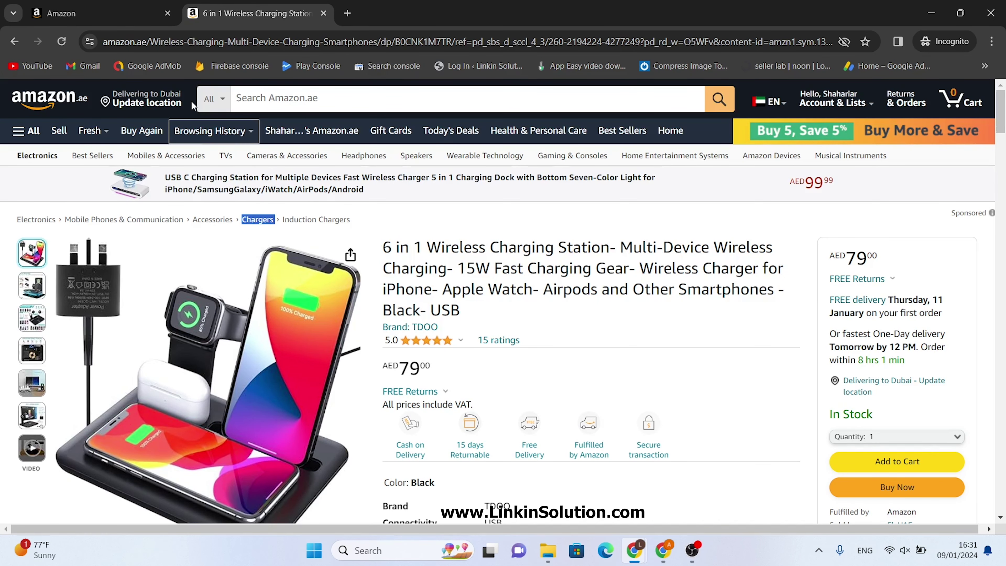
left_click(99, 13)
triple_click(305, 182)
key("ctrl+v")
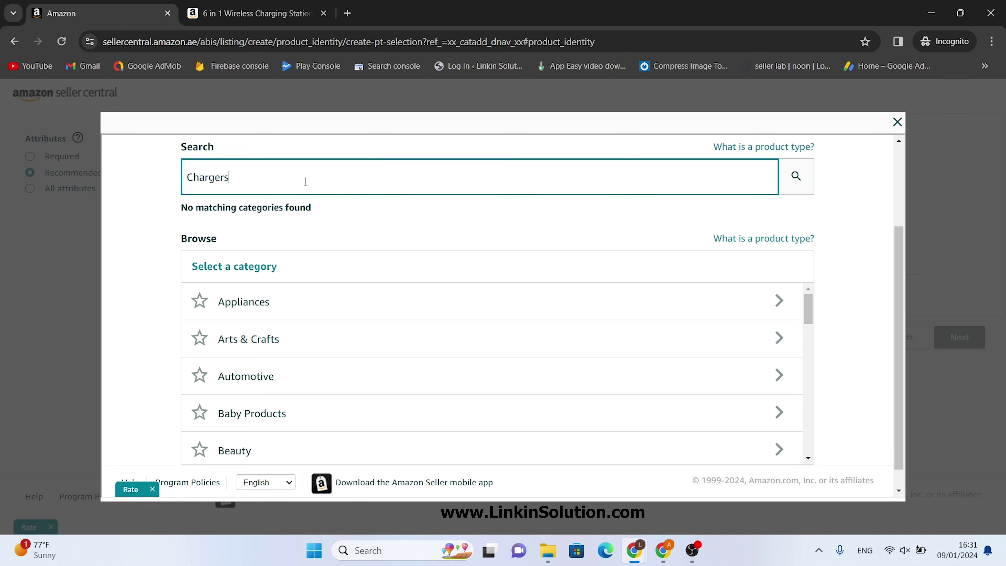
key("Return")
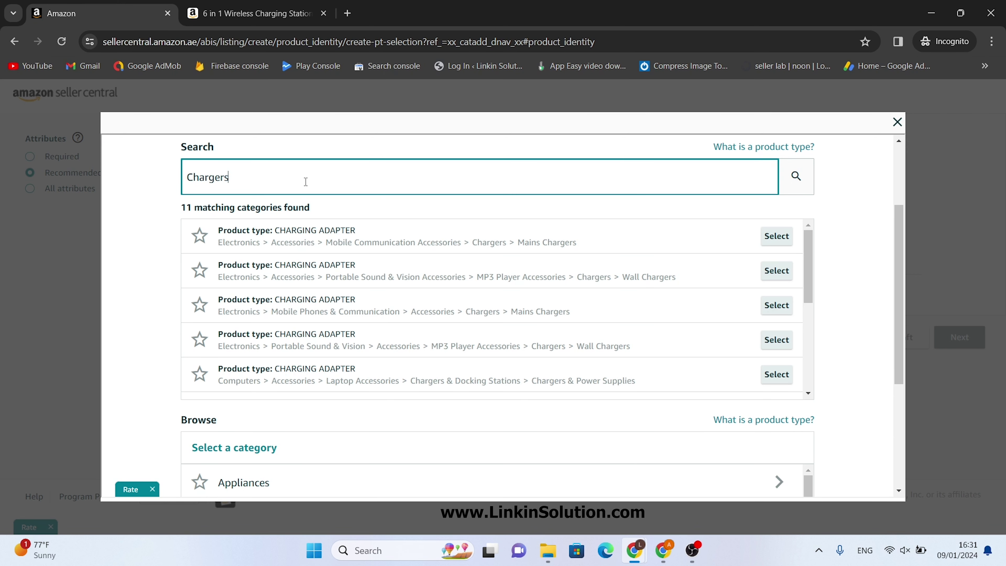
Search the categories for "Wireless Chargers" and select Induction Chargers under Electronics > Accessories > Mobile Communication Accessories > Chargers.
key("ctrl+a")
type("Wireless Chargers")
key("Return")
left_click(776, 235)
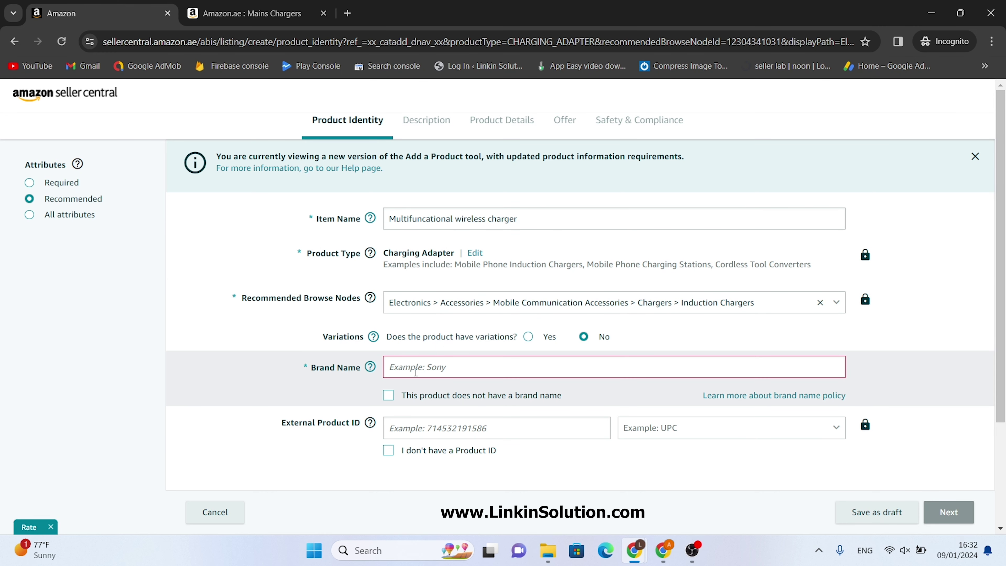
Enter the brand name YEASHA, declare that there is no product ID, and submit the product identity details.
left_click(433, 369)
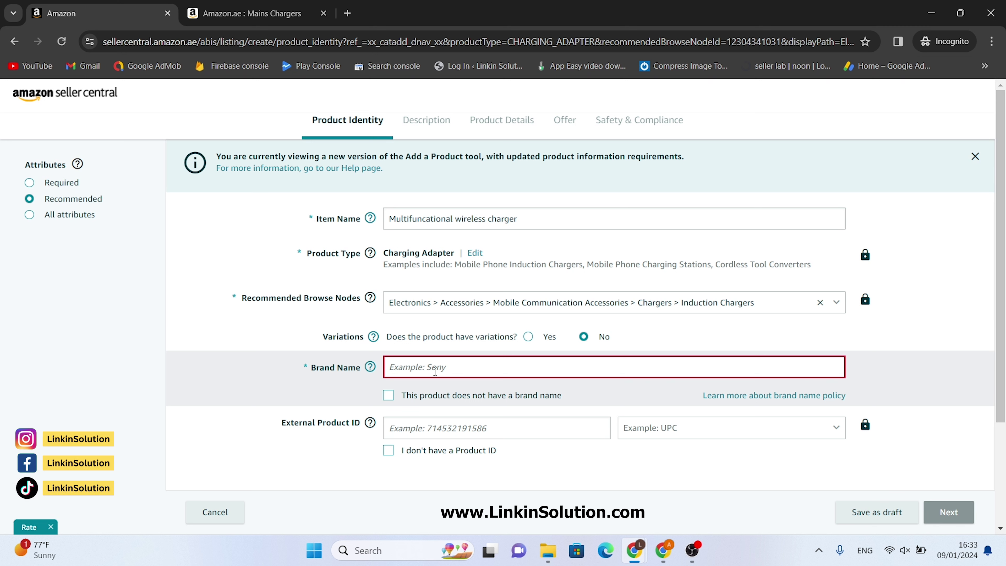
type("YEASHA")
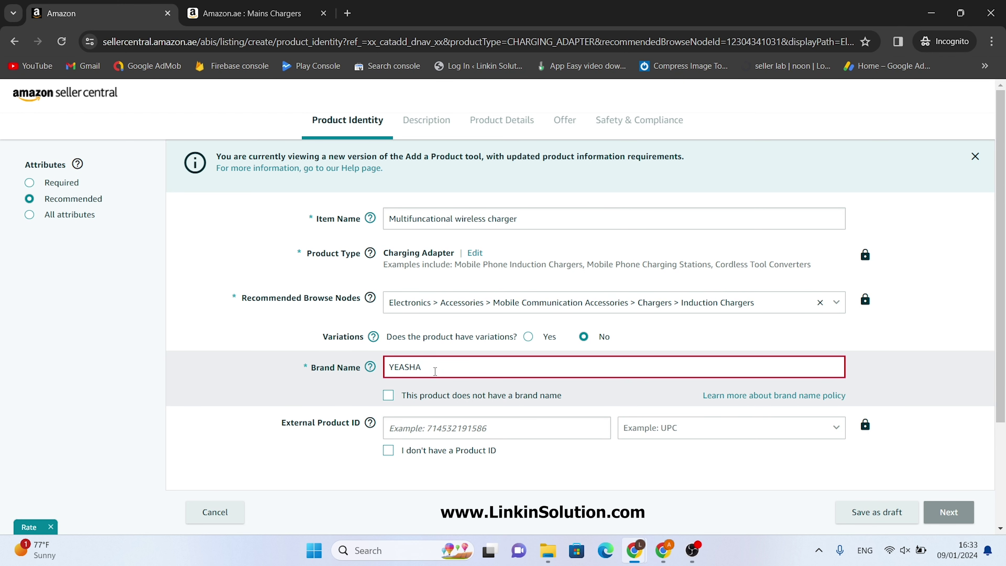
left_click(388, 450)
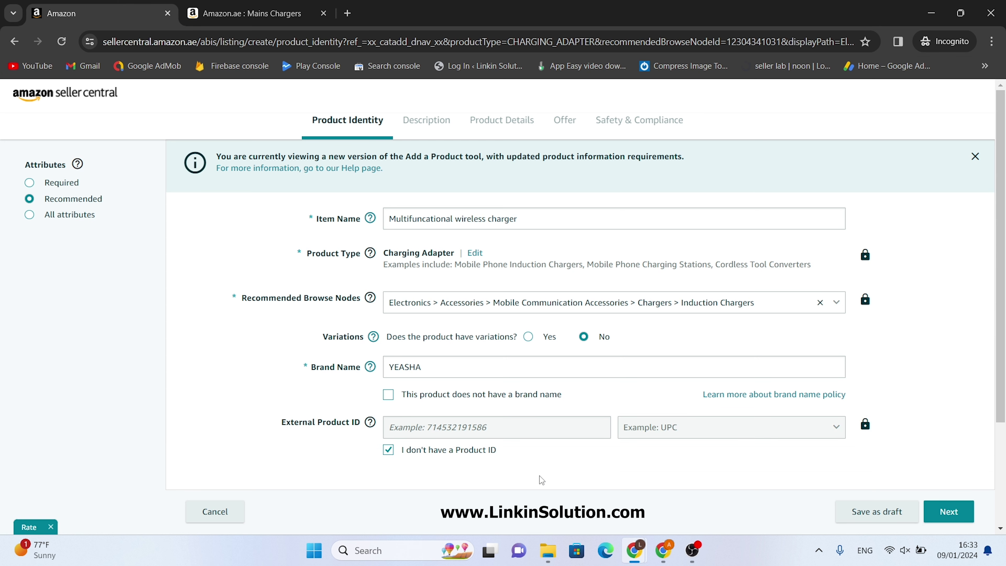
left_click(951, 512)
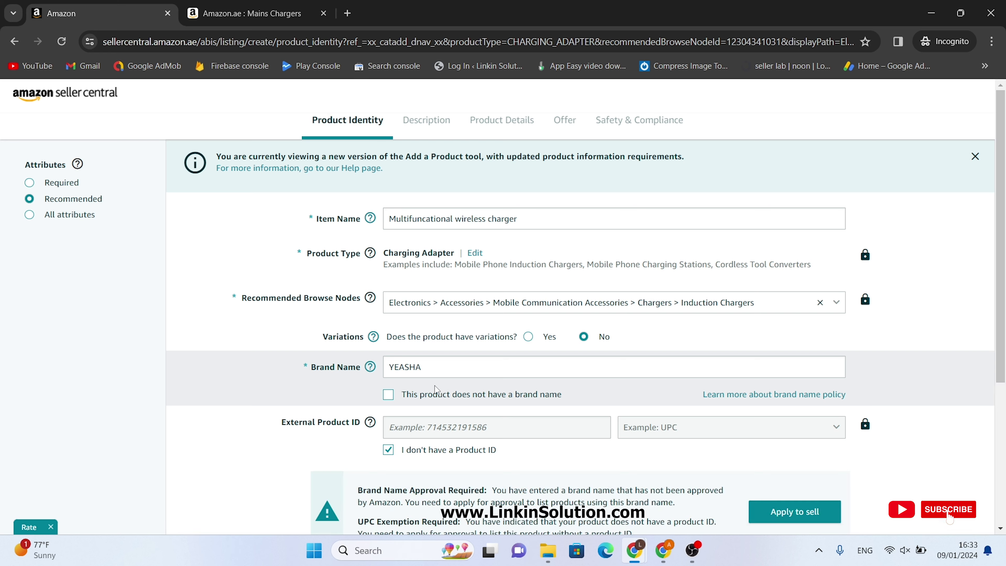
Read the brand name approval and UPC exemption notice and start the application to sell.
scroll(432, 401, "down", 2)
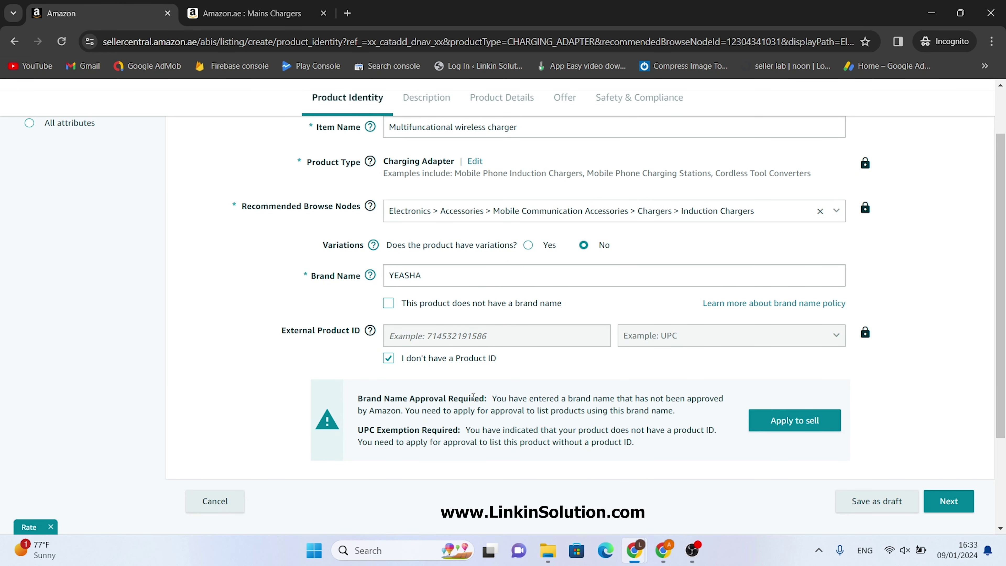
left_click_drag(639, 399, 723, 399)
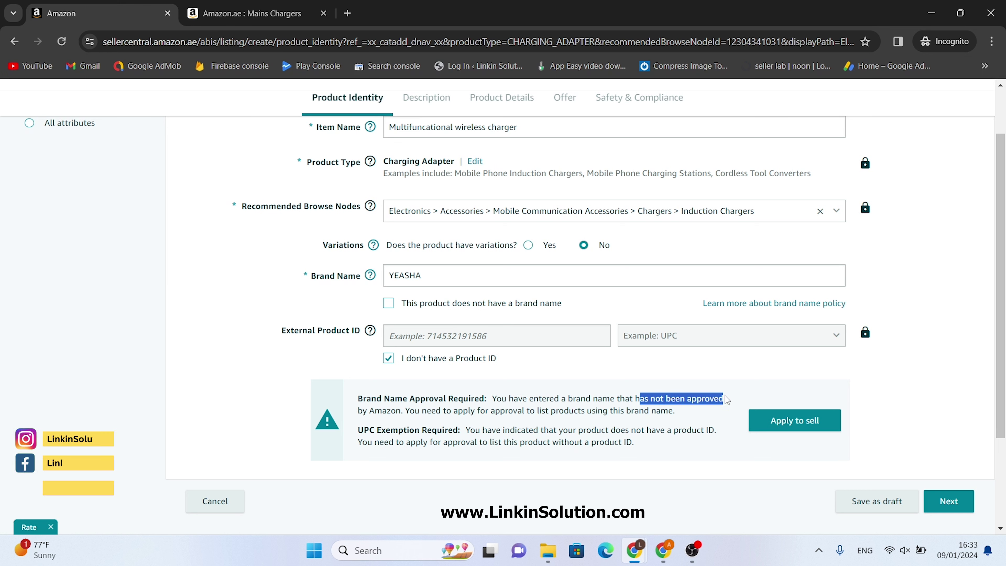
left_click_drag(409, 412, 354, 395)
left_click(361, 420)
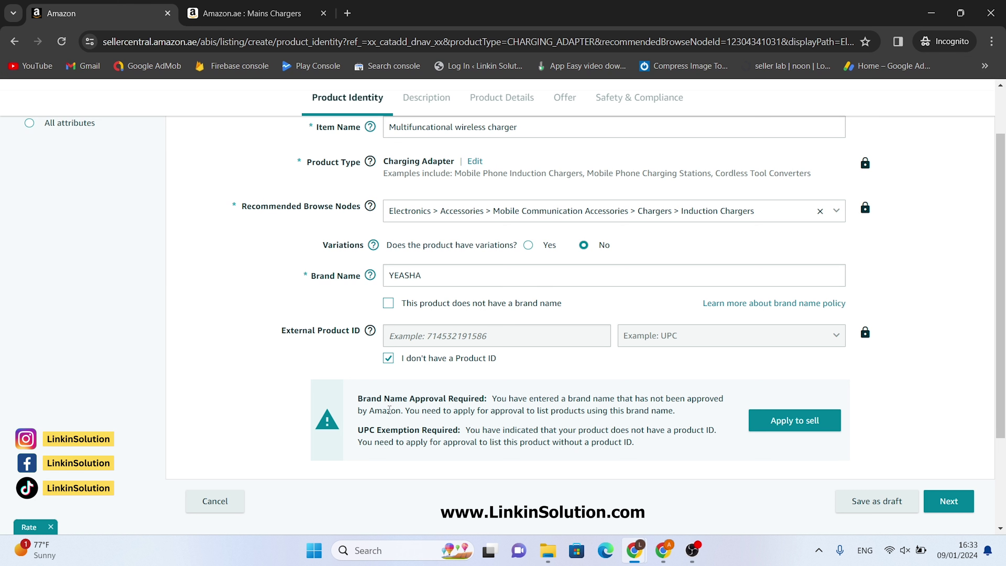
left_click(766, 428)
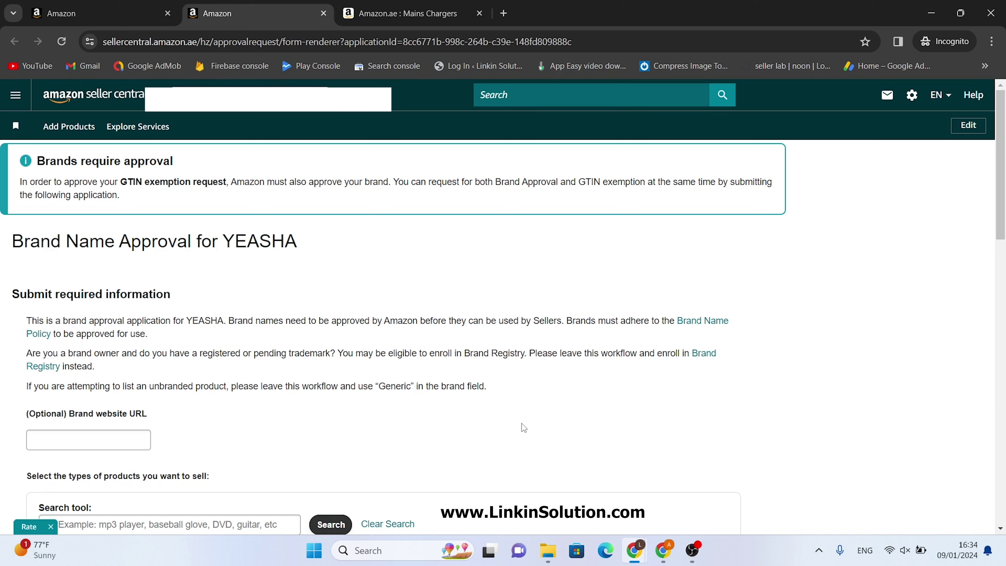
Examine the brand name approval application, including its product type selection and document requirements.
left_click_drag(297, 240, 123, 256)
left_click(123, 256)
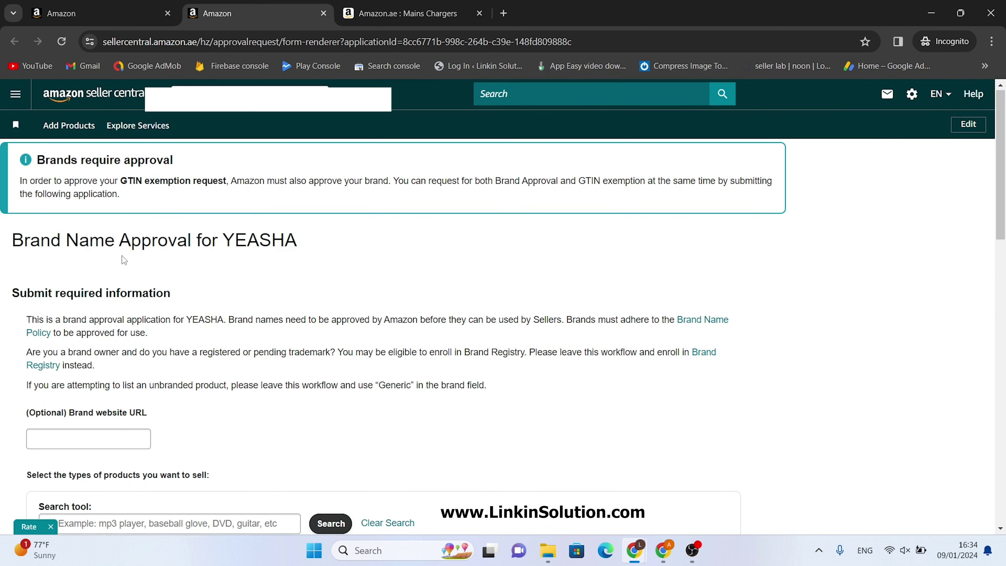
scroll(122, 255, "down", 3)
scroll(241, 280, "down", 3)
scroll(451, 253, "down", 3)
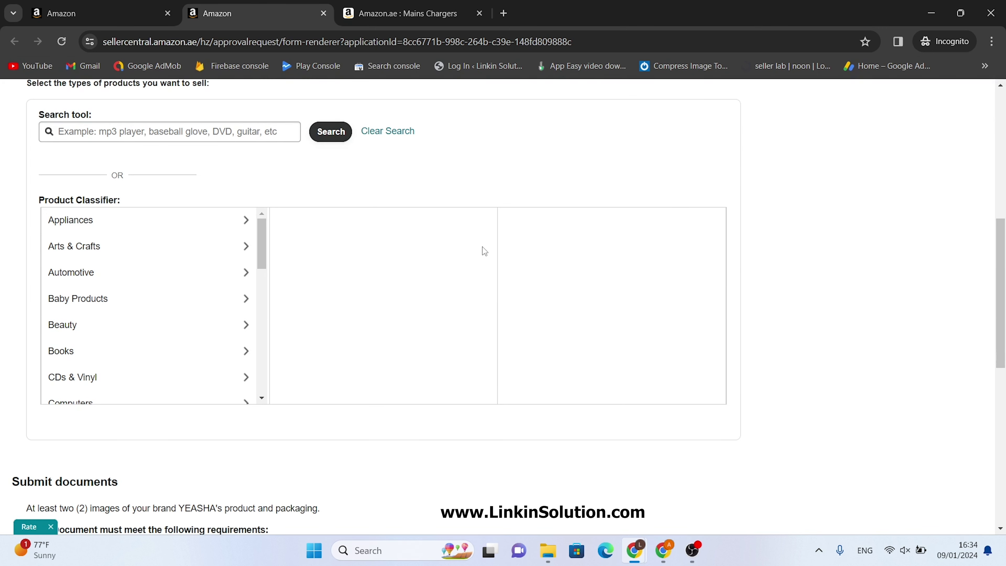
scroll(344, 420, "down", 3)
scroll(345, 406, "up", 5)
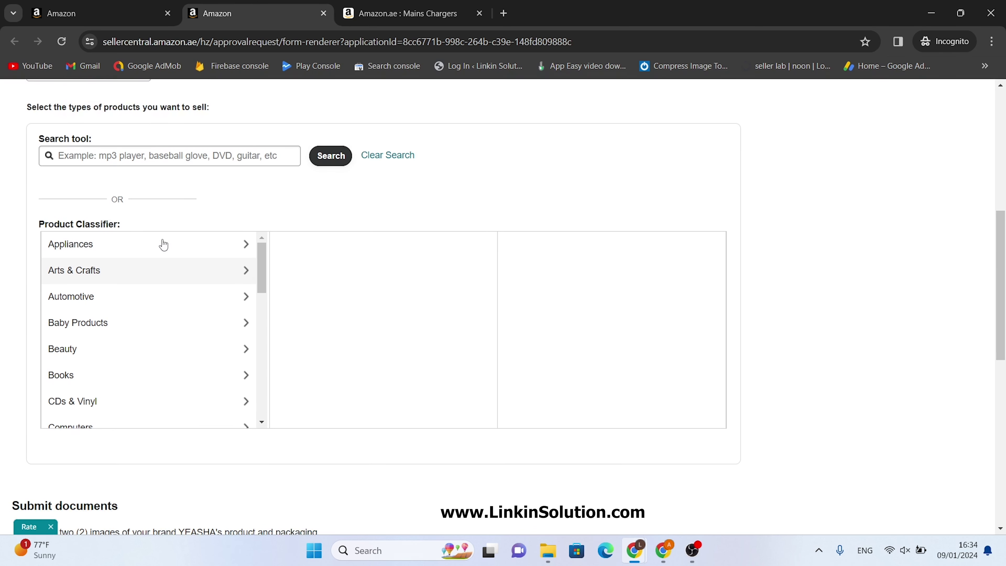
Search the product types for "Wireless charger" and add Induction Chargers under Mobile Communication Accessories to the application.
left_click(163, 201)
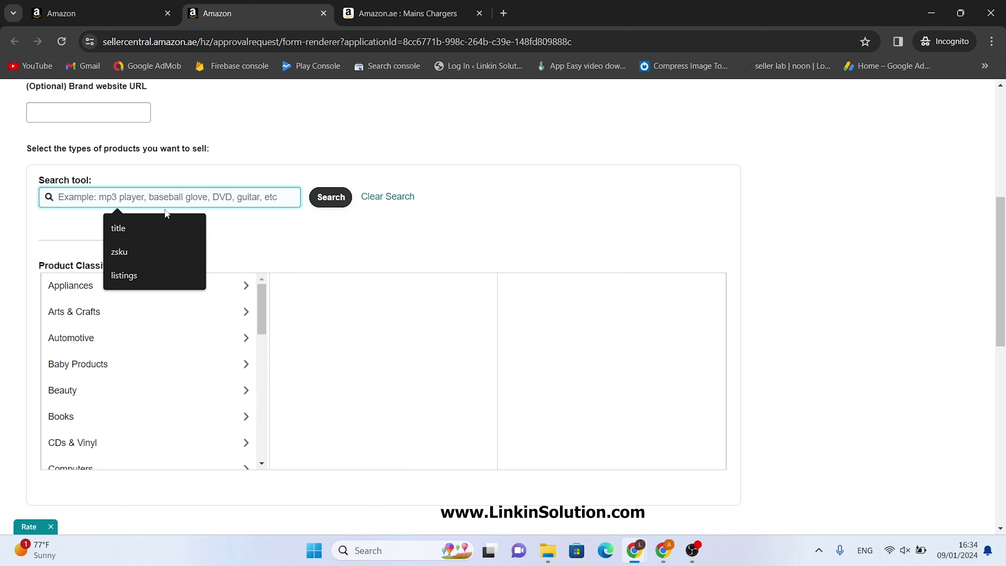
type("Wireless ch")
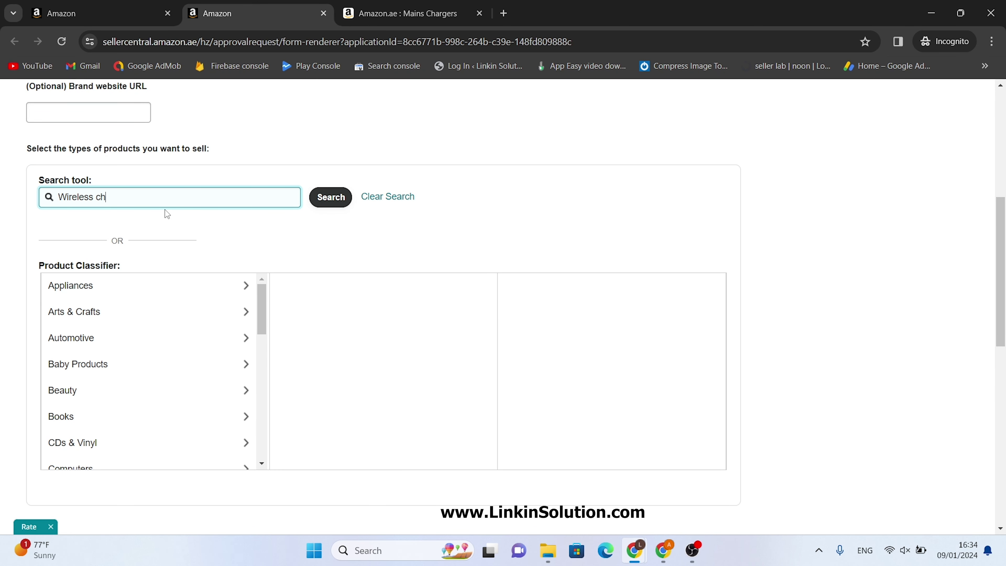
type("arger")
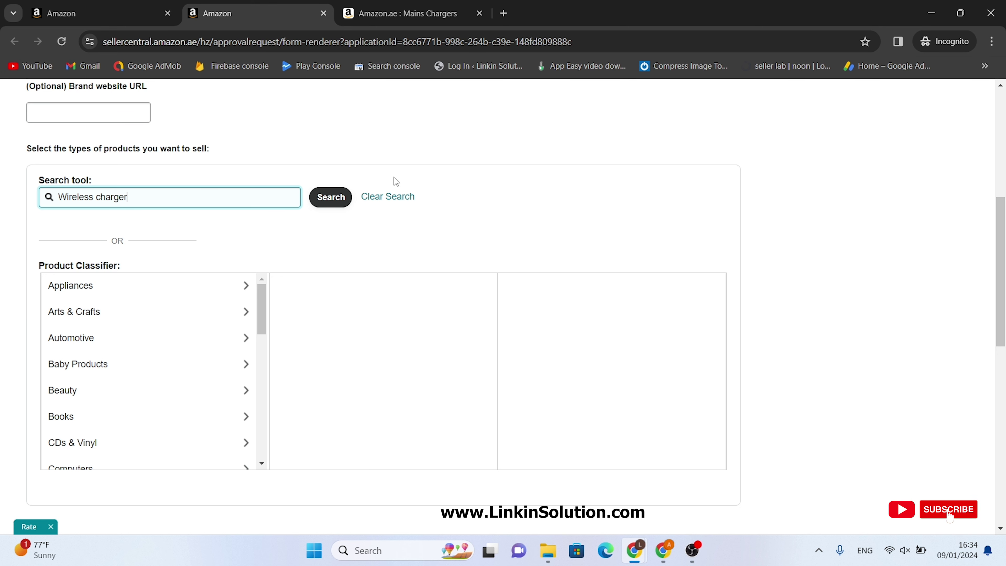
left_click(335, 197)
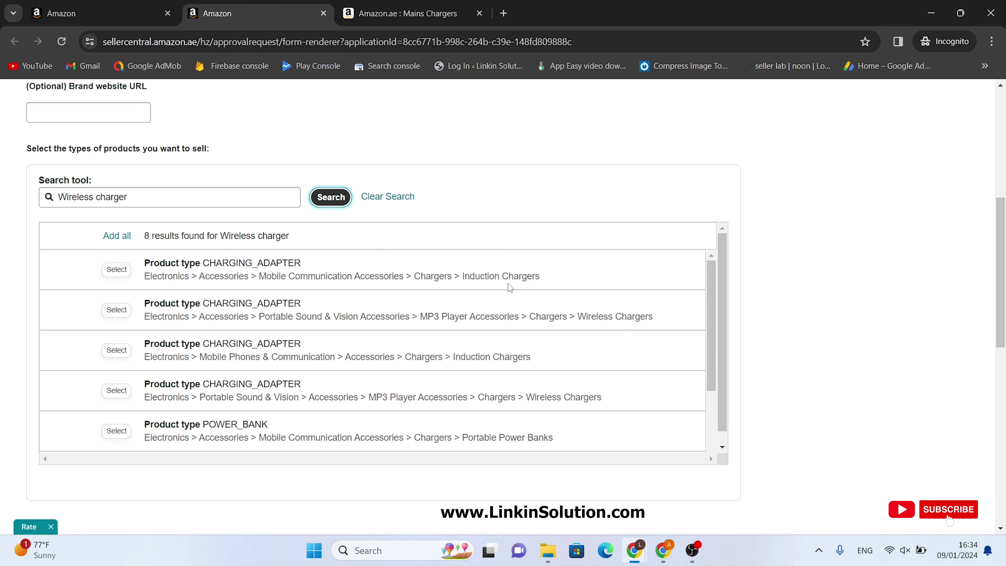
left_click(116, 271)
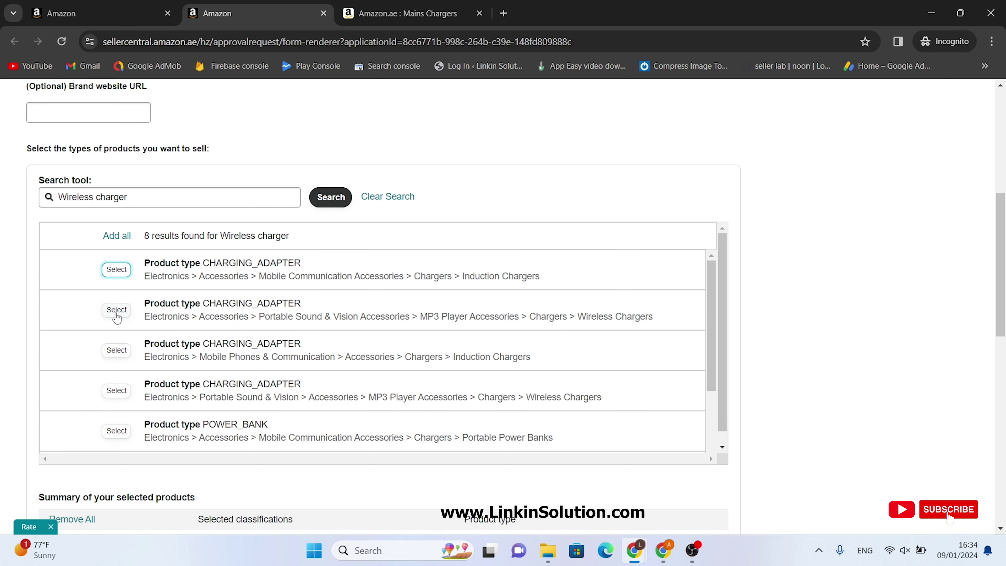
scroll(808, 447, "down", 1)
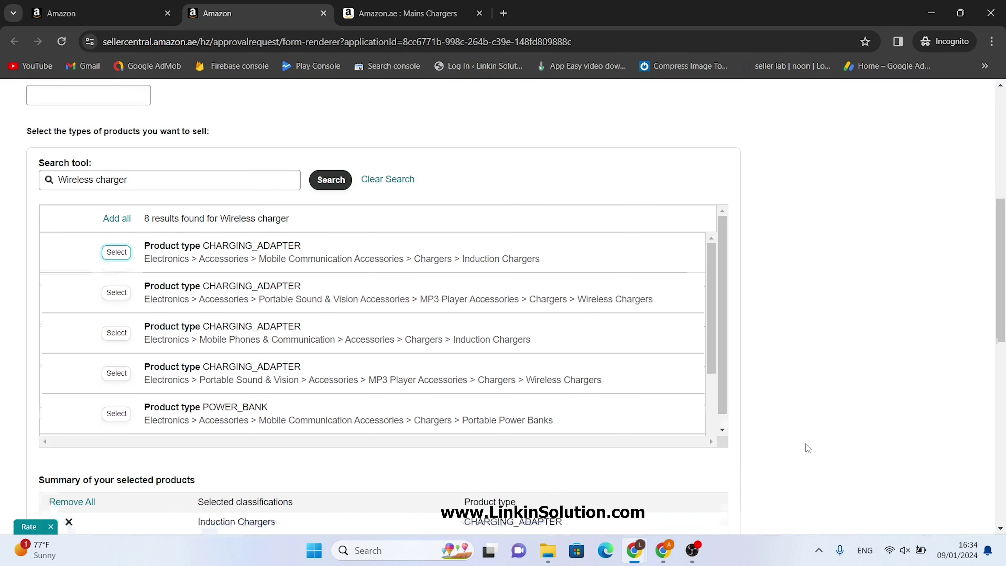
Review the summary of selected products and the remaining product type results for the wireless charger.
scroll(808, 448, "down", 4)
left_click_drag(195, 349, 574, 346)
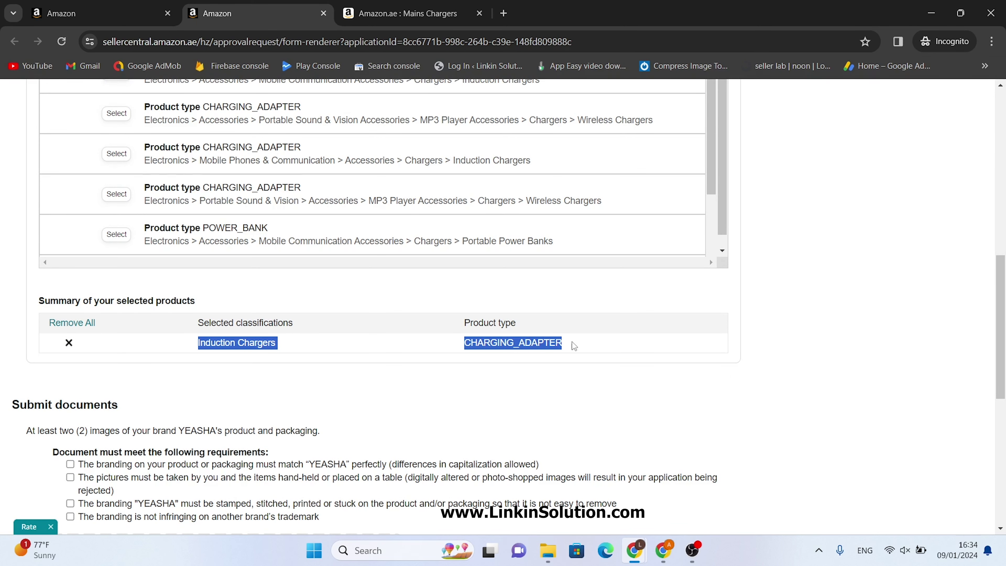
left_click(398, 364)
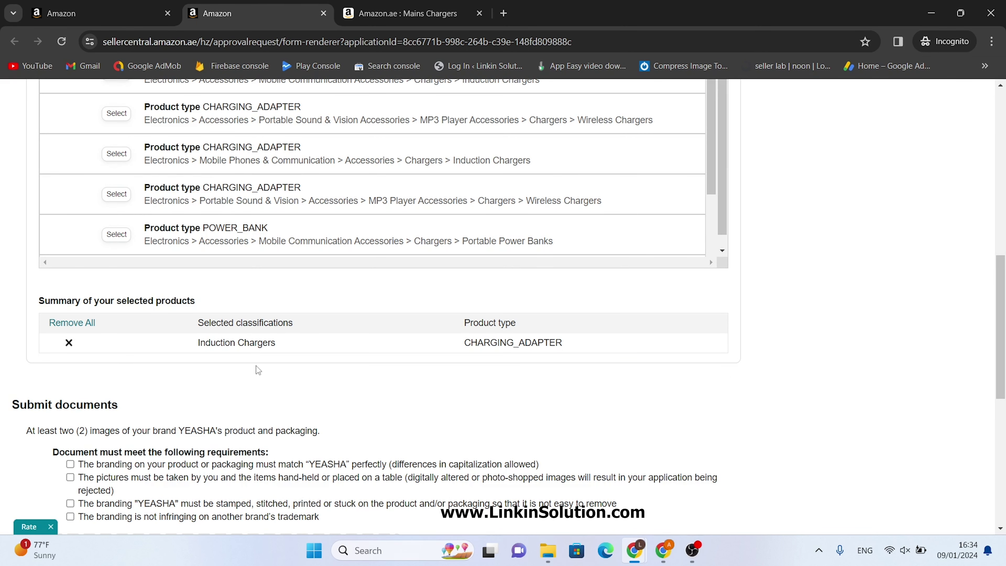
scroll(290, 341, "up", 3)
scroll(177, 336, "down", 2)
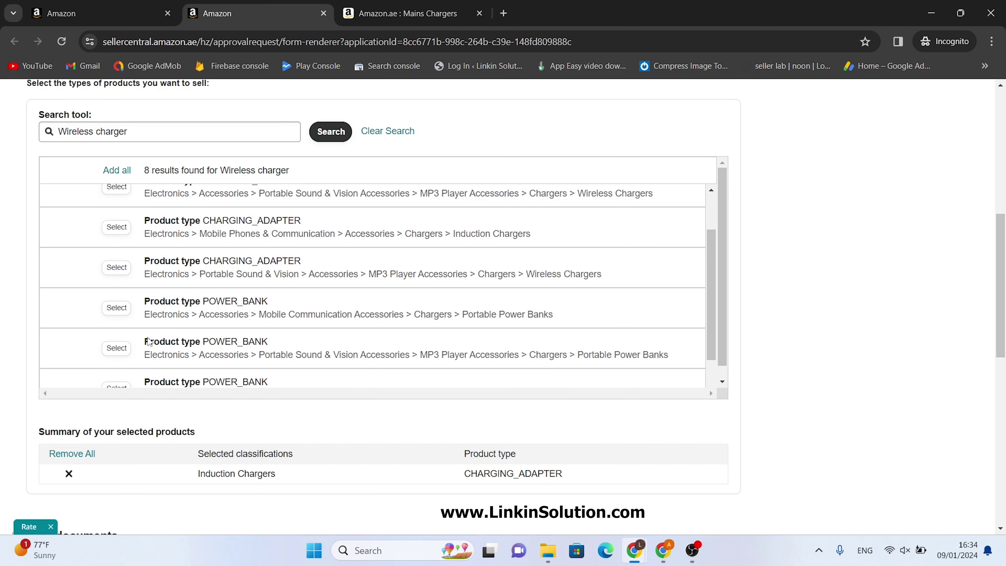
scroll(205, 476, "down", 3)
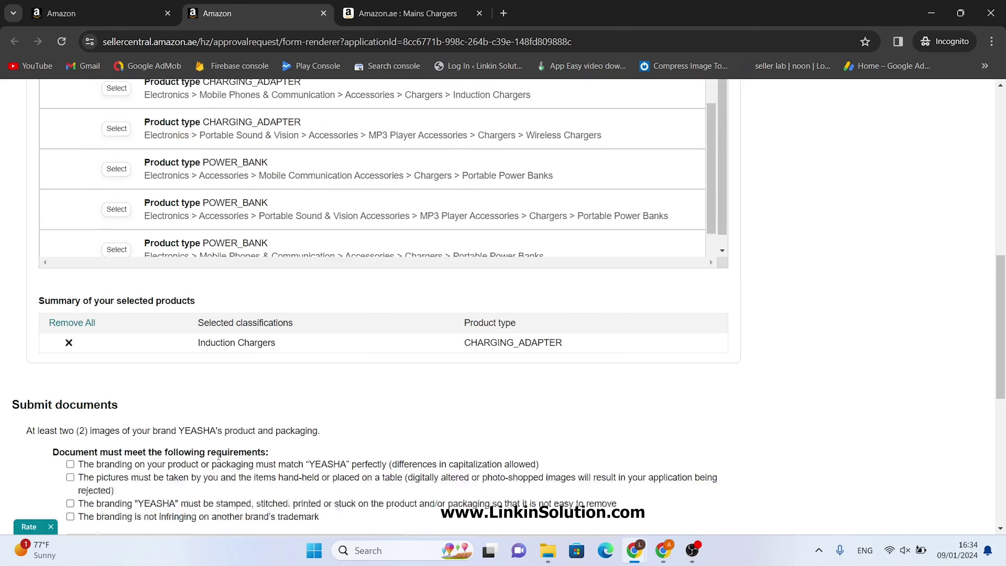
Read the Submit documents section, including the image requirements for the YEASHA product and packaging.
scroll(234, 377, "down", 4)
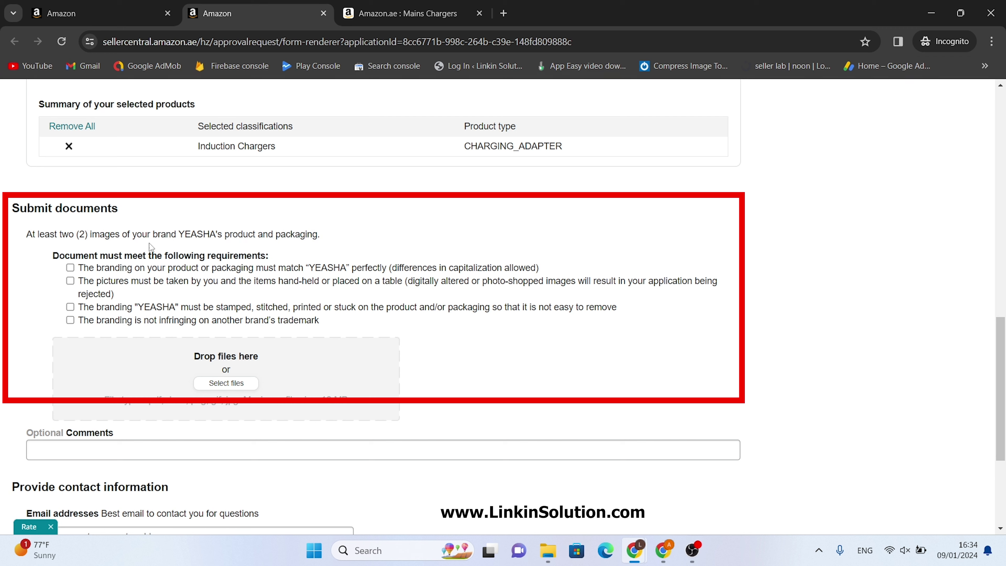
left_click_drag(81, 235, 79, 83)
left_click(96, 318)
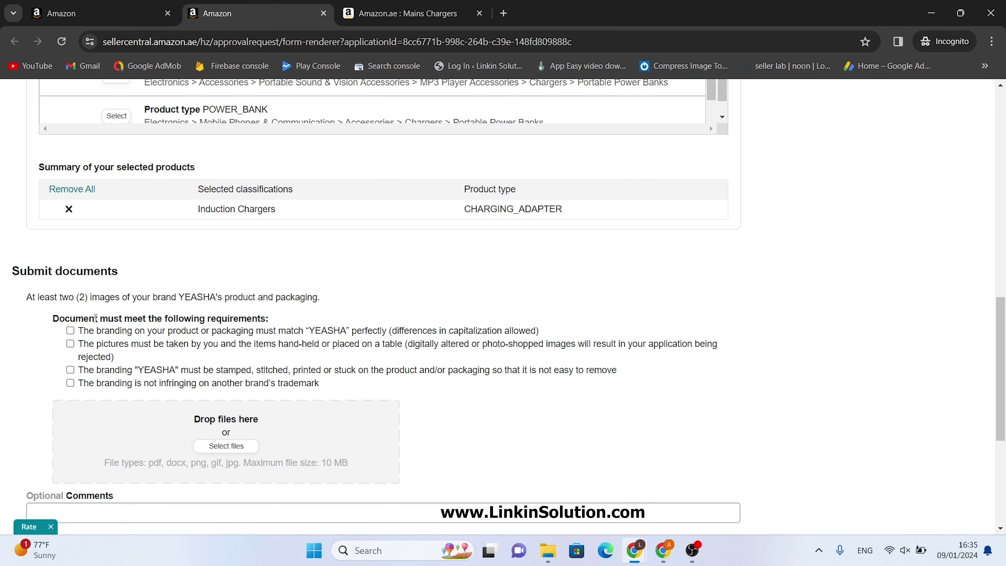
left_click_drag(70, 297, 124, 318)
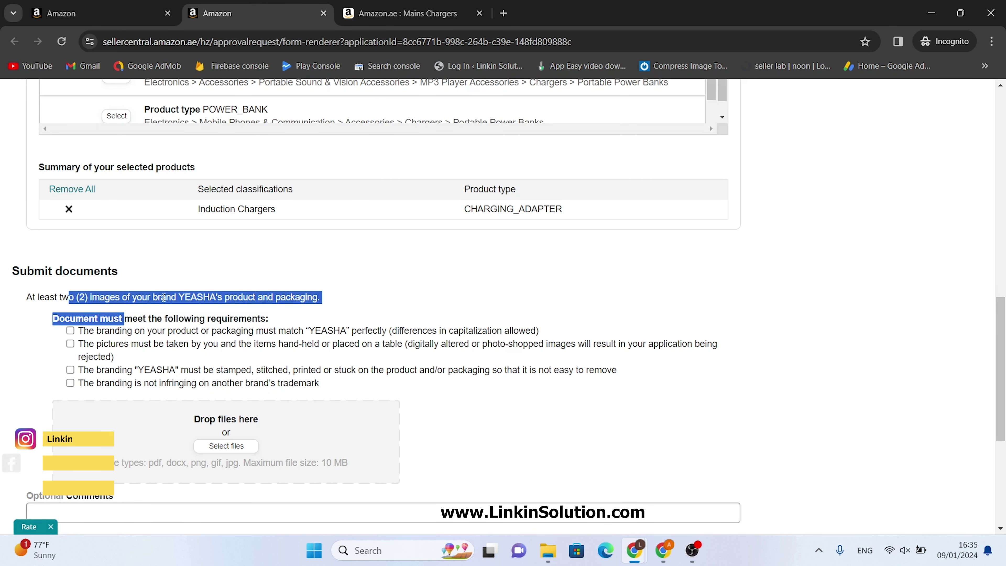
left_click(133, 297)
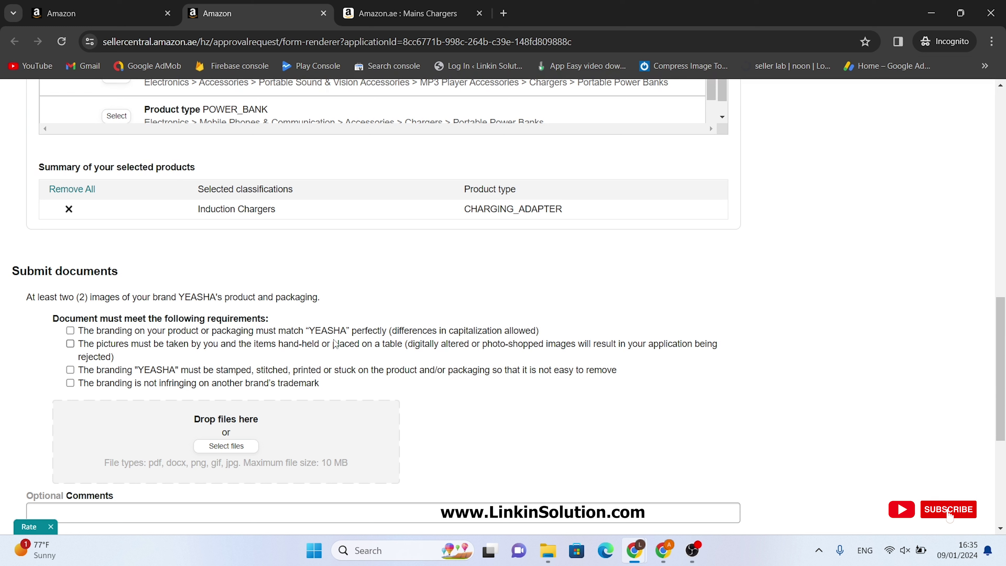
Confirm all four document requirements covering brand match, self-taken pictures, permanent YEASHA branding, and no trademark infringement.
left_click(70, 331)
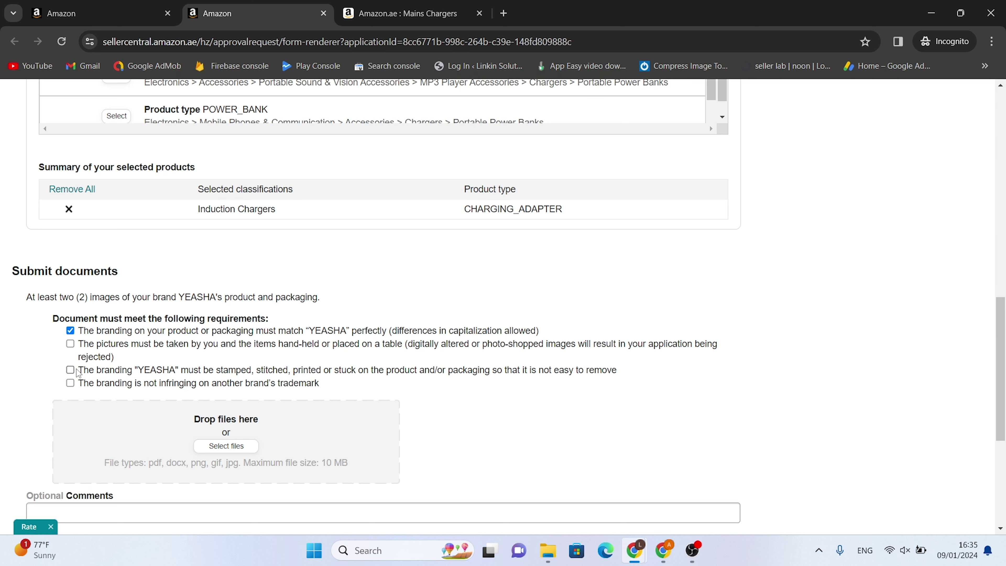
left_click(70, 344)
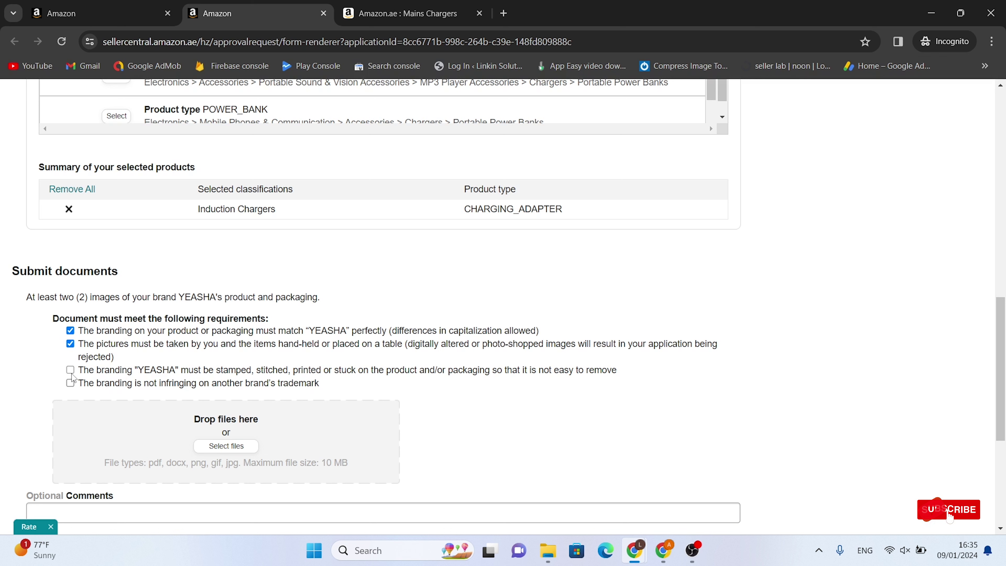
left_click(71, 372)
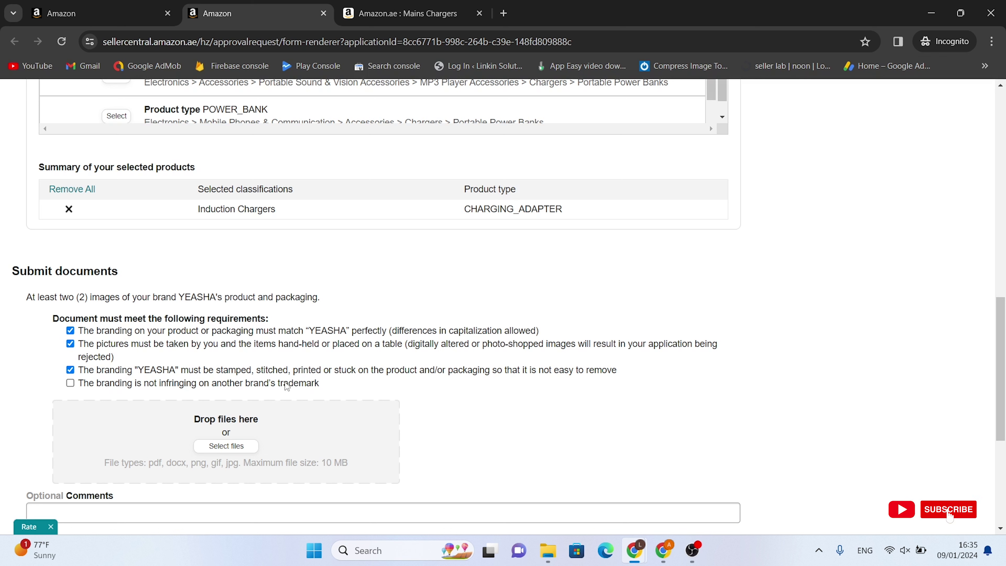
left_click(70, 382)
Upload the images Wireless charger (1).jpeg and Wireless charger (2).jpeg as the supporting documents.
scroll(119, 387, "down", 2)
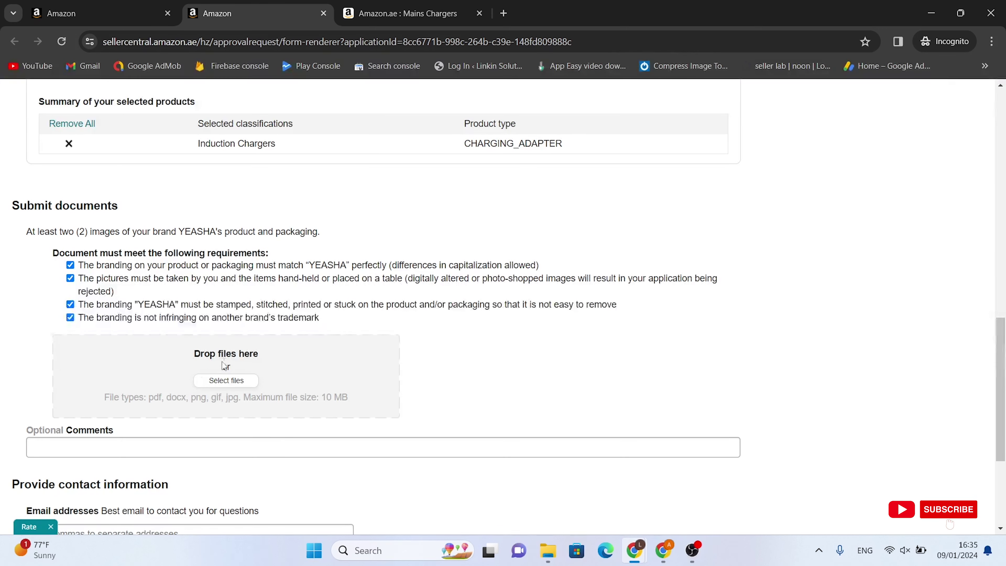
left_click(226, 380)
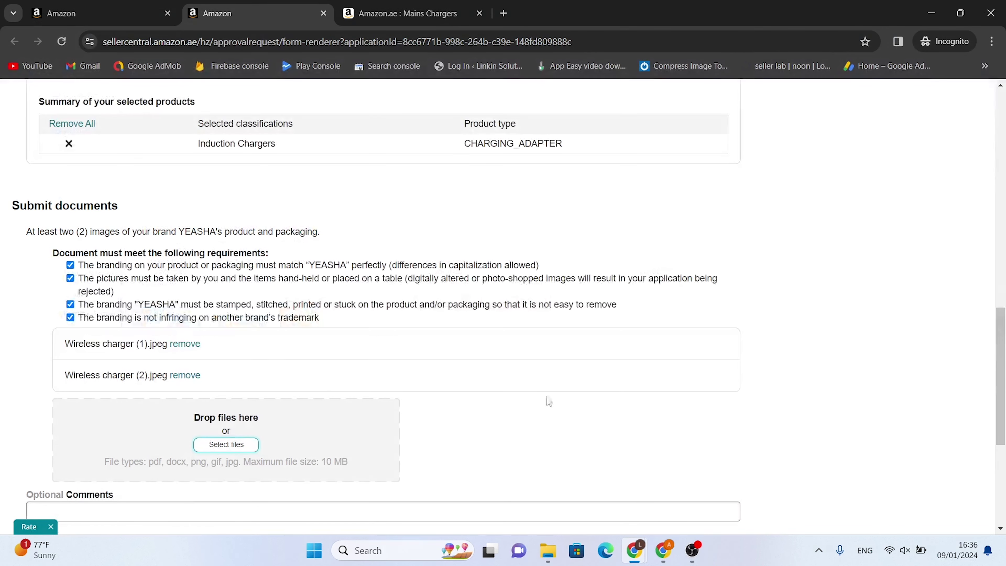
scroll(518, 425, "down", 2)
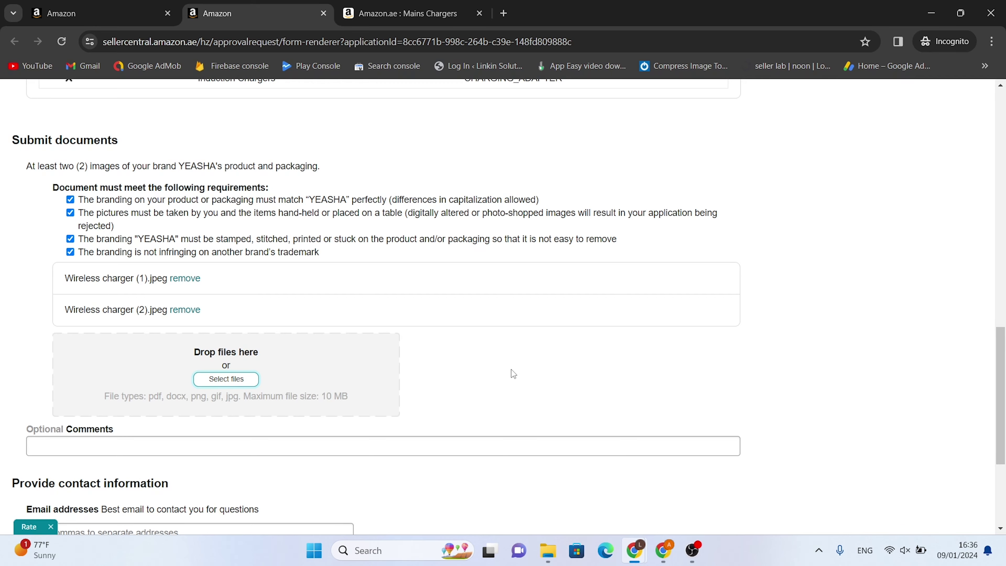
Examine the contact information section of the application, focusing on the email addresses field.
scroll(519, 370, "down", 4)
left_click(279, 411)
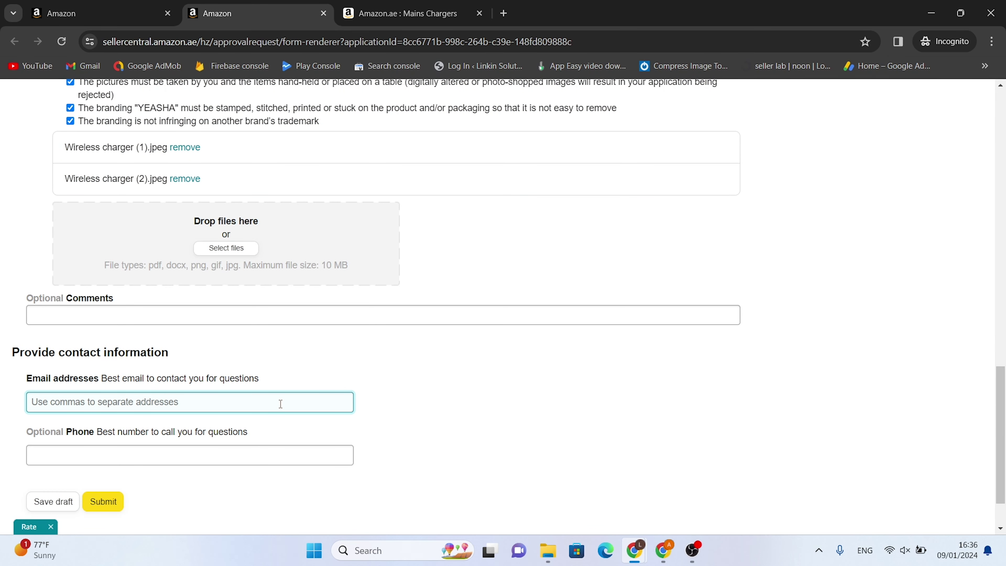
left_click_drag(64, 376, 96, 377)
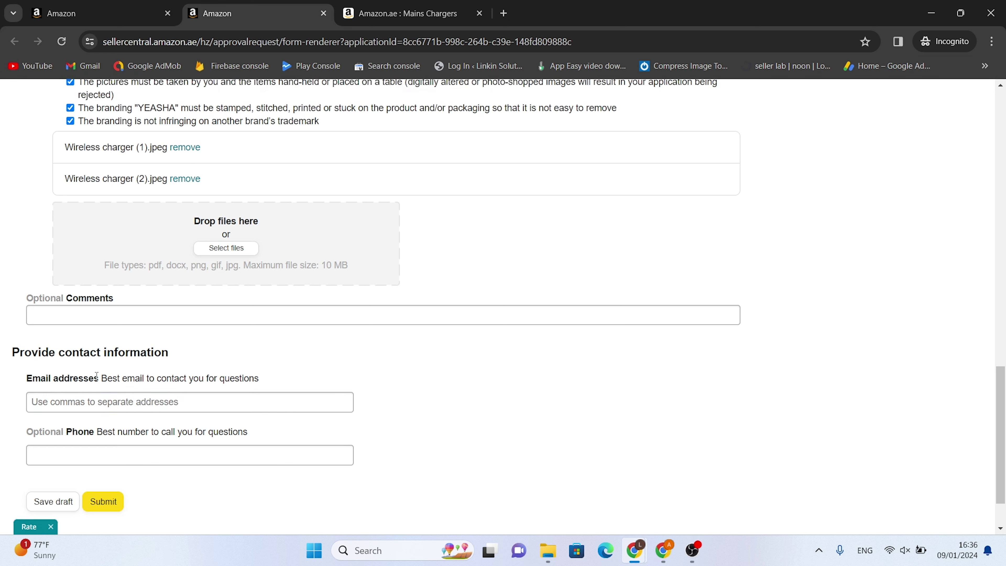
left_click(96, 378)
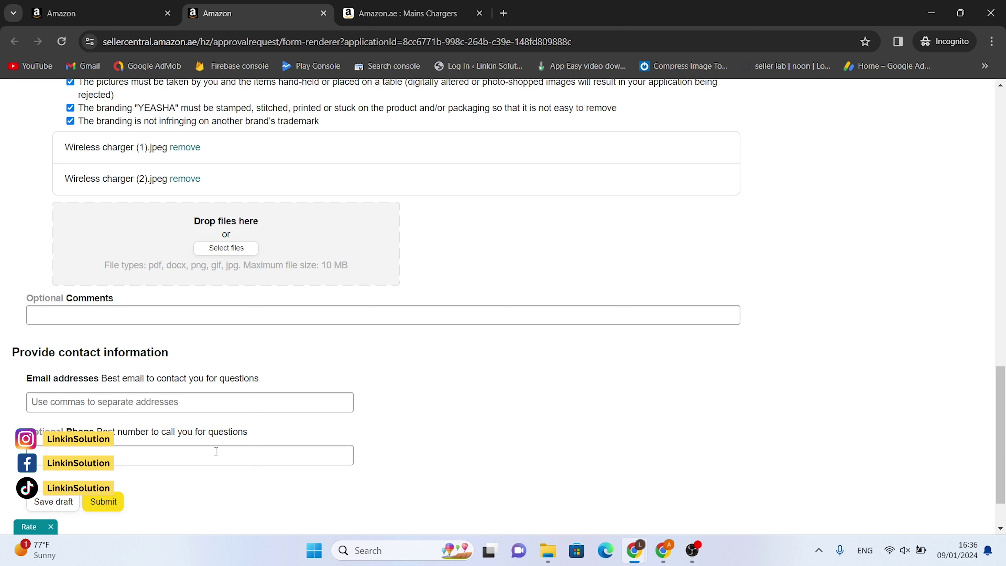
left_click(281, 411)
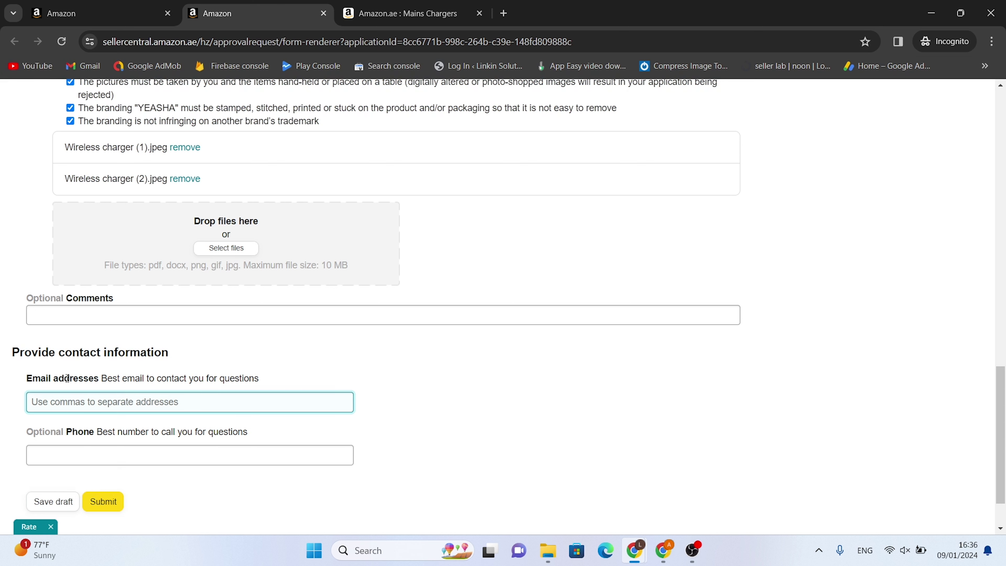
left_click_drag(68, 379, 94, 379)
left_click(94, 379)
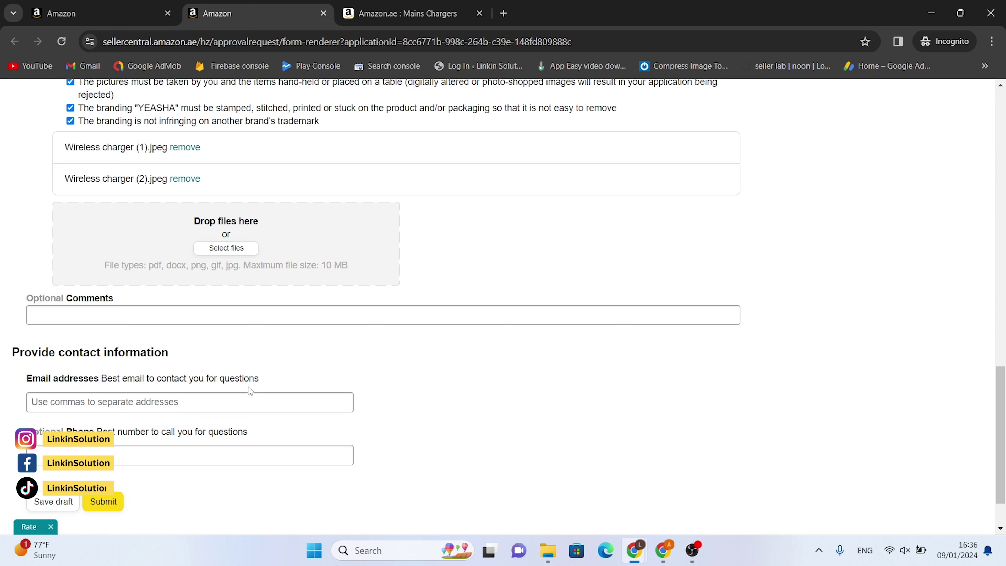